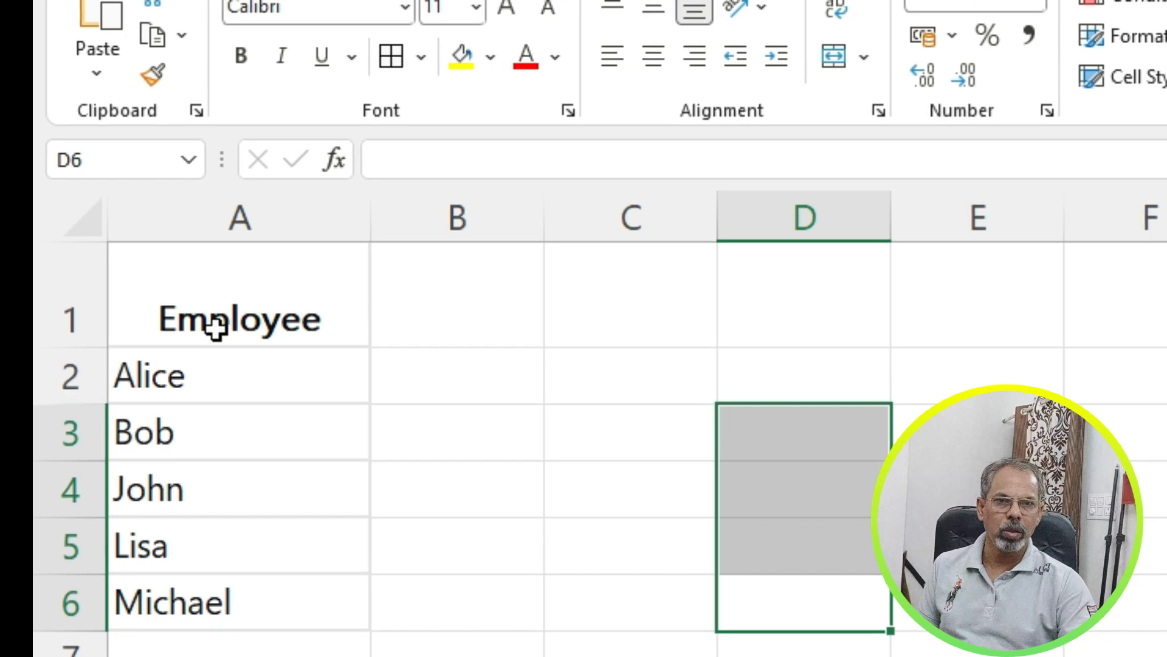
In D6, enter a MATCH formula that looks up the name from A4 as quoted text in A1:A6 with match type 0
{"action": "type", "text": "ma"}
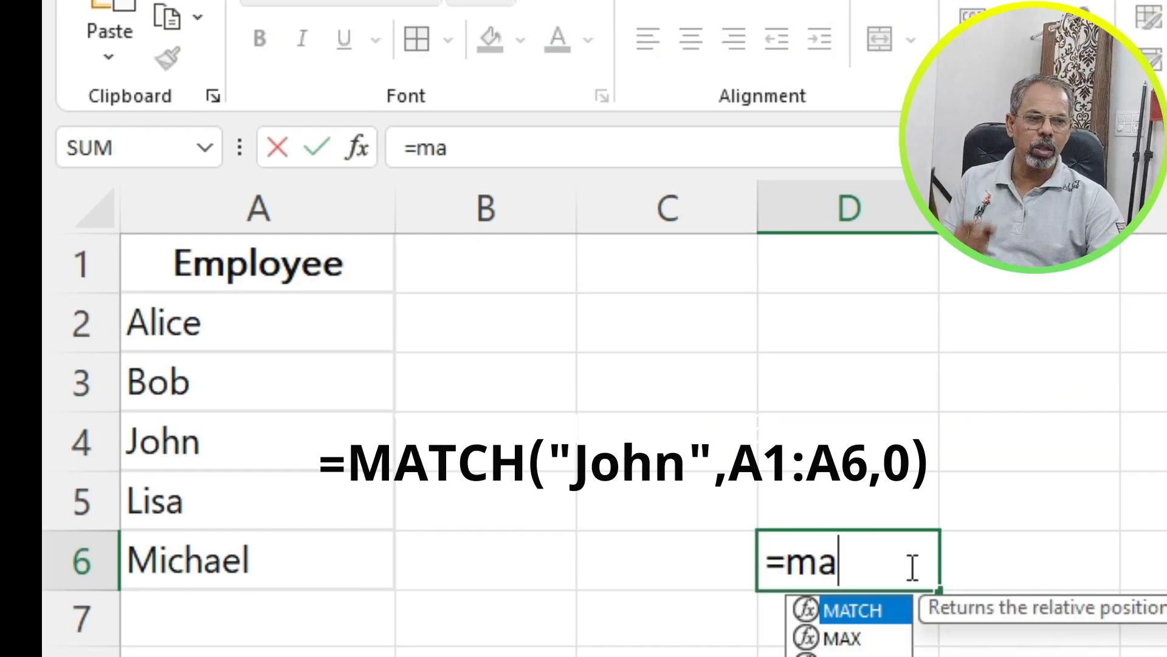
{"action": "key", "text": "Tab"}
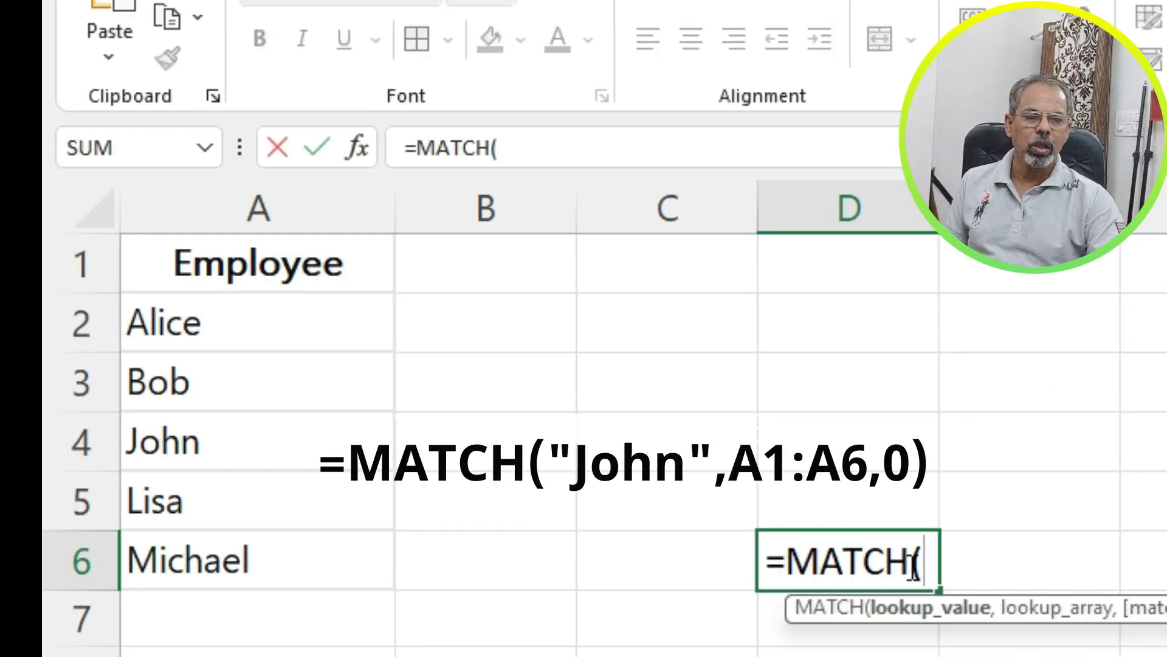
{"action": "type", "text": "\" Jo"}
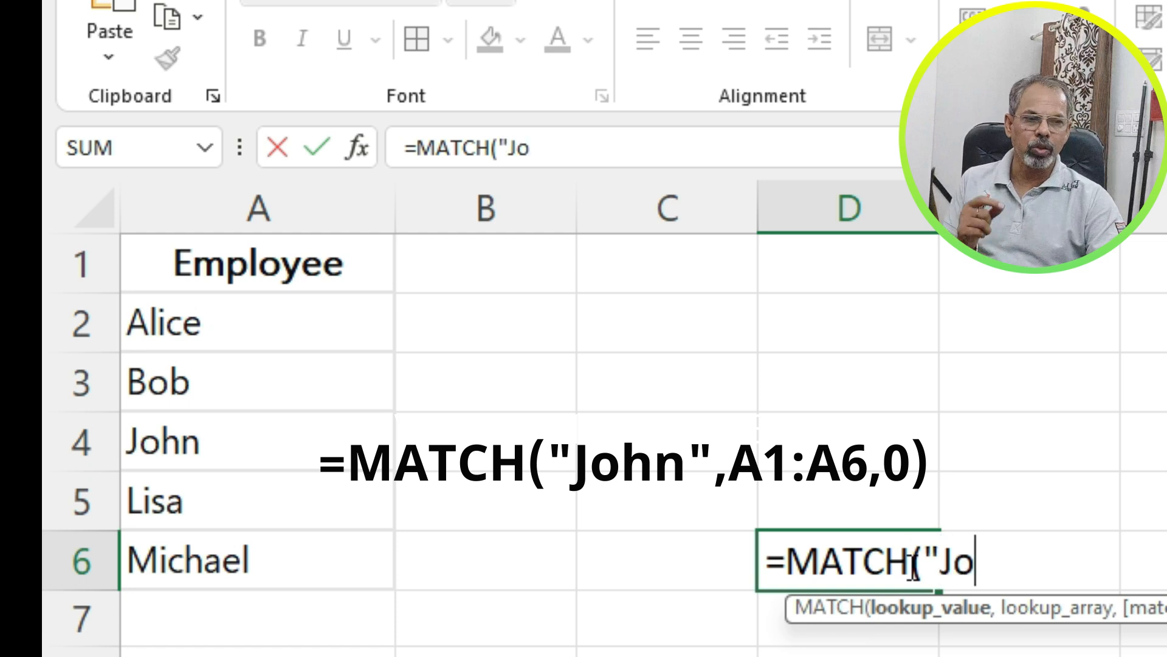
{"action": "type", "text": "hn\","}
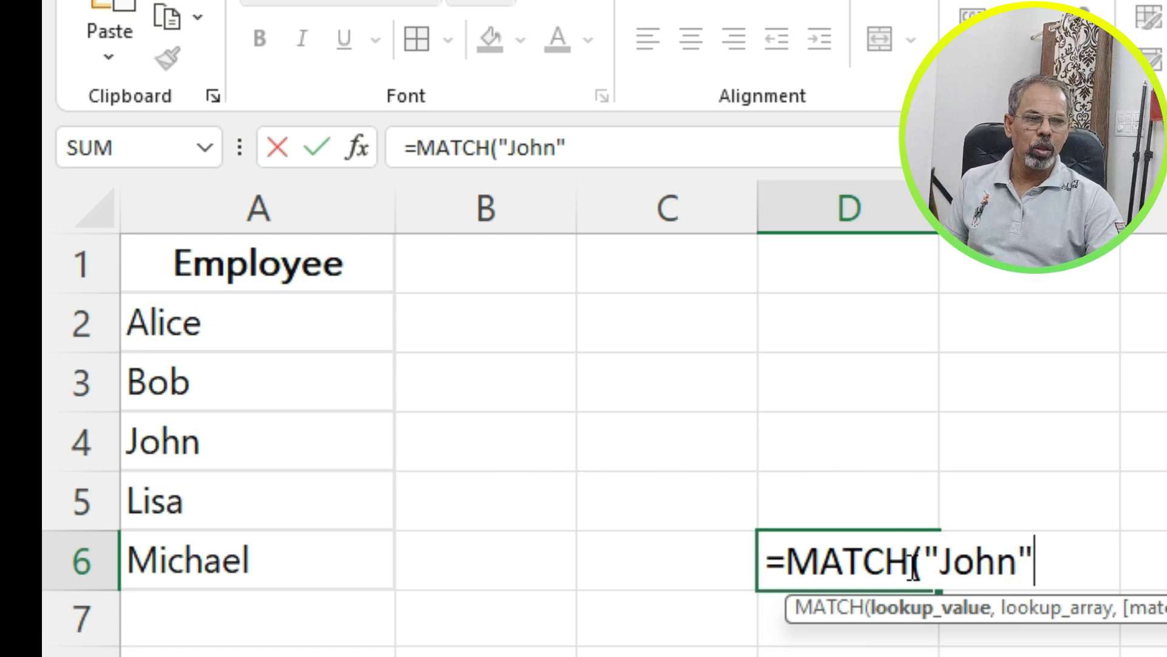
{"action": "left_click_drag", "start_coordinate": [226, 277], "coordinate": [230, 573]}
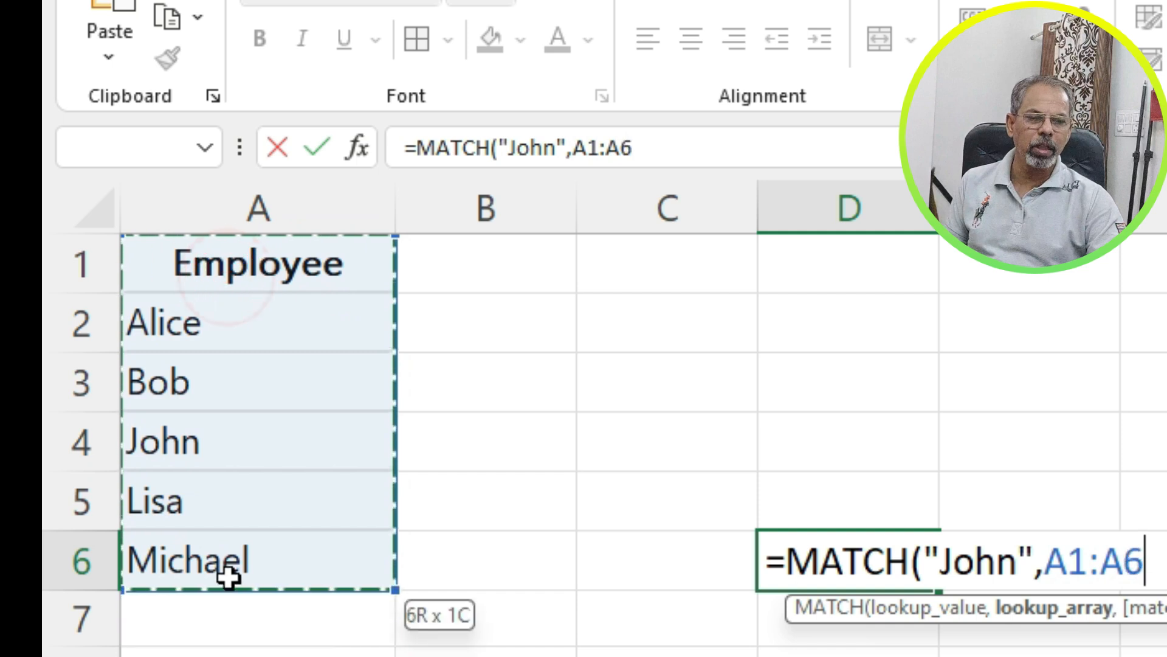
{"action": "type", "text": ",0)"}
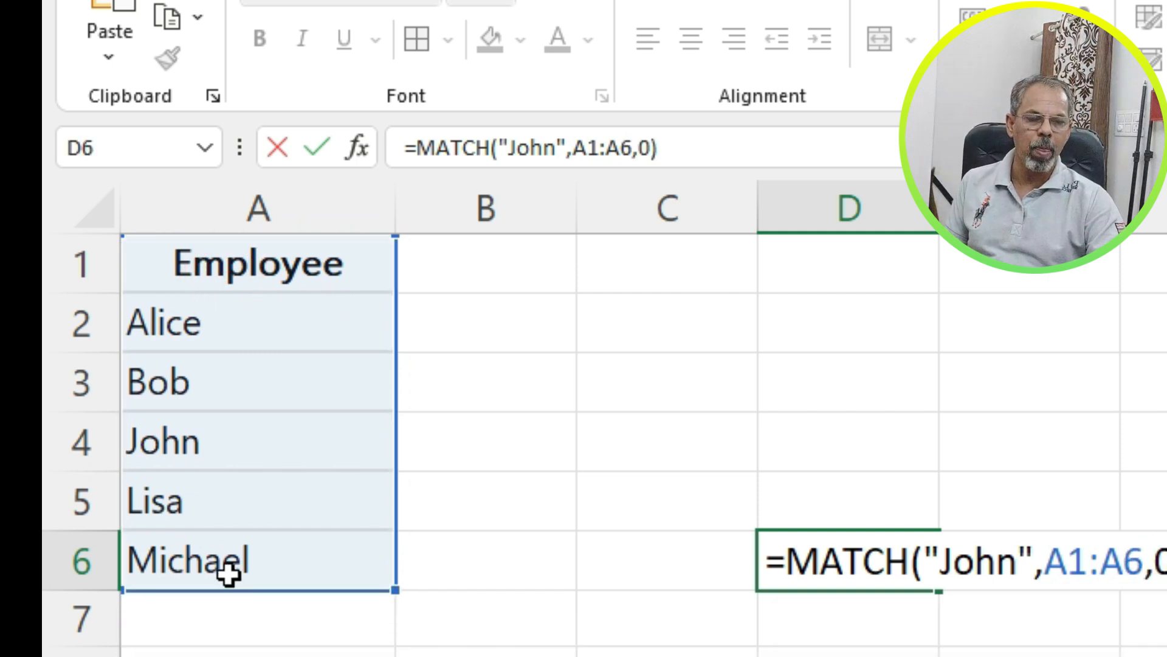
{"action": "key", "text": "Return"}
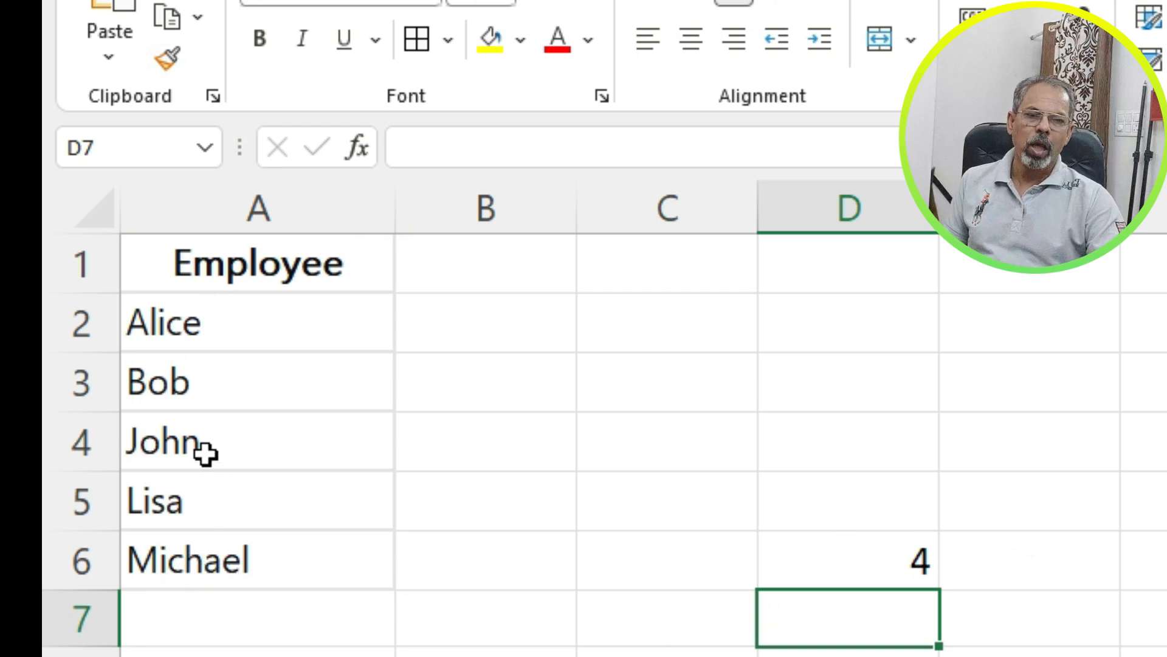
Fill the MATCH result cell D6 and the matched employee cell A4 with yellow
{"action": "left_click", "coordinate": [849, 561]}
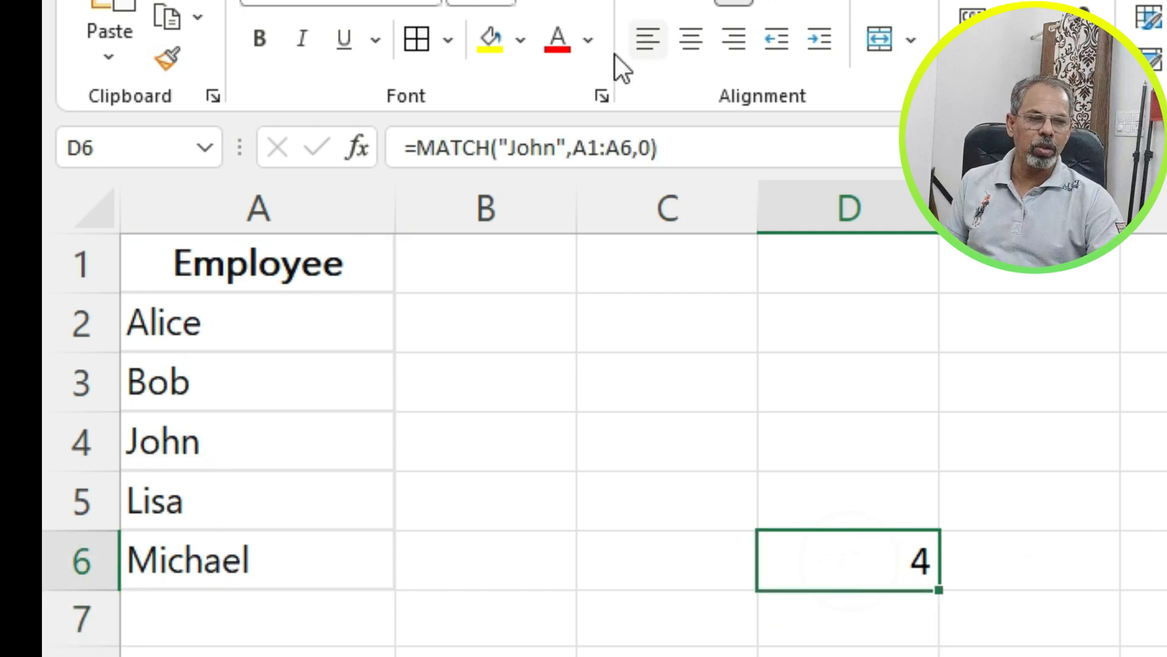
{"action": "left_click", "coordinate": [481, 47]}
{"action": "left_click", "coordinate": [249, 440]}
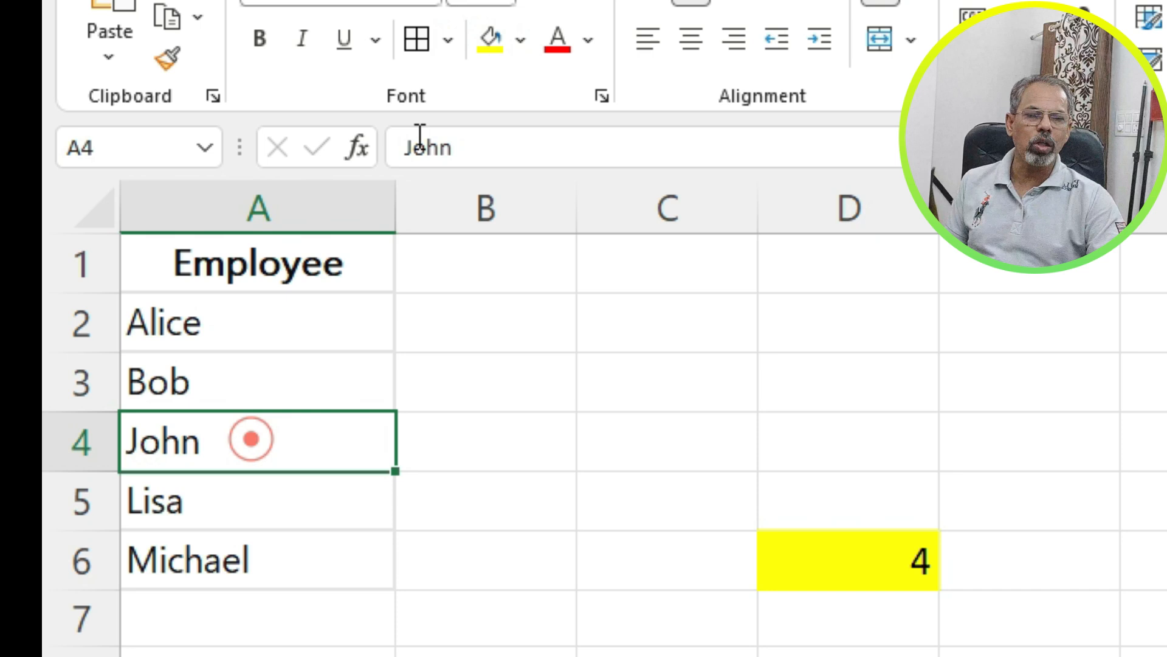
{"action": "left_click", "coordinate": [489, 40]}
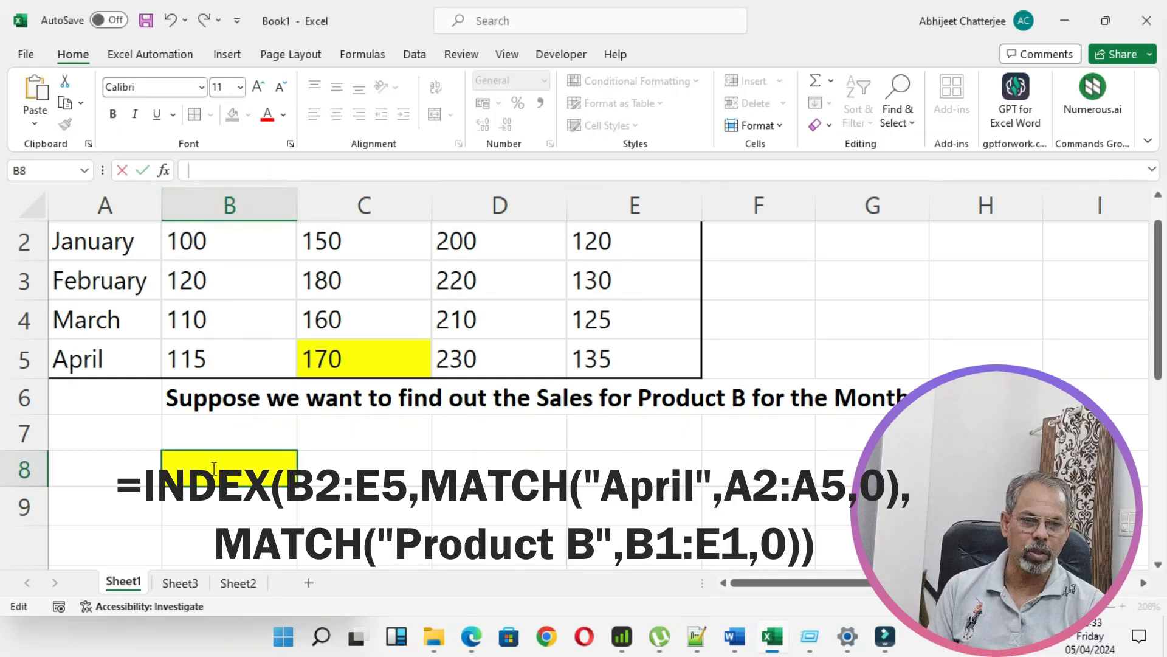
Enter =INDEX(A1:E5,MATCH("April",A1:A5,0),MATCH("Product B",A1:E1,0)) in B8 of Sheet1 and review the formula
{"action": "double_click", "coordinate": [214, 469]}
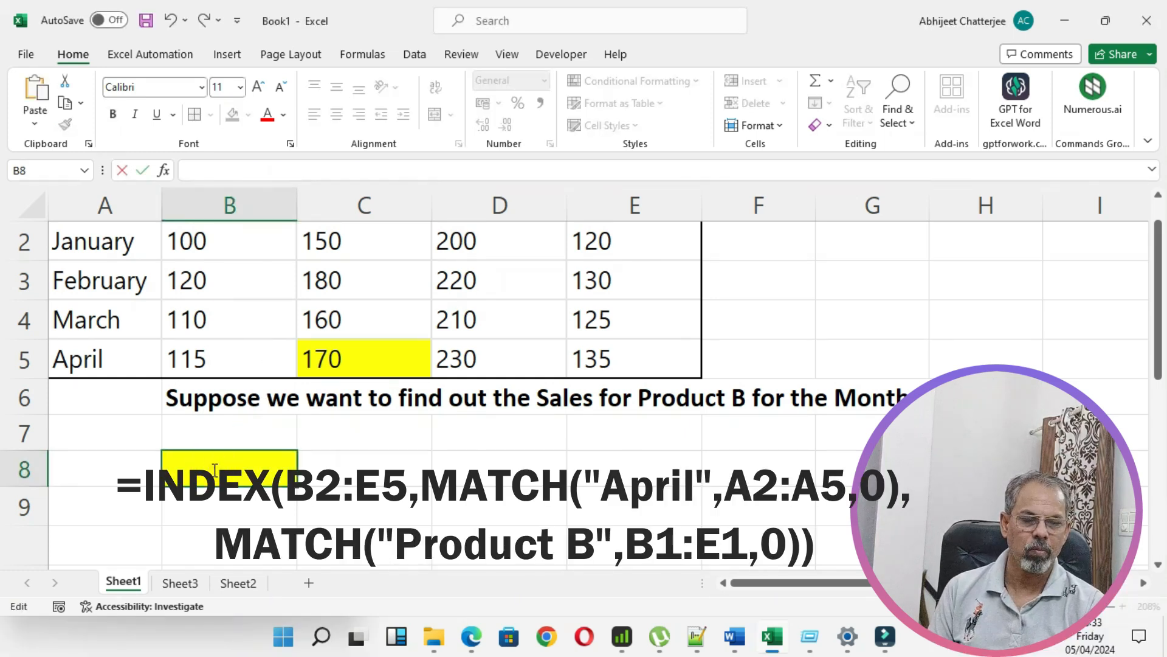
{"action": "type", "text": "=INDEX(A1:E5,MATCH(\"April\",A1:A5,0),MATCH(\"Product B\",A1:E1,0))"}
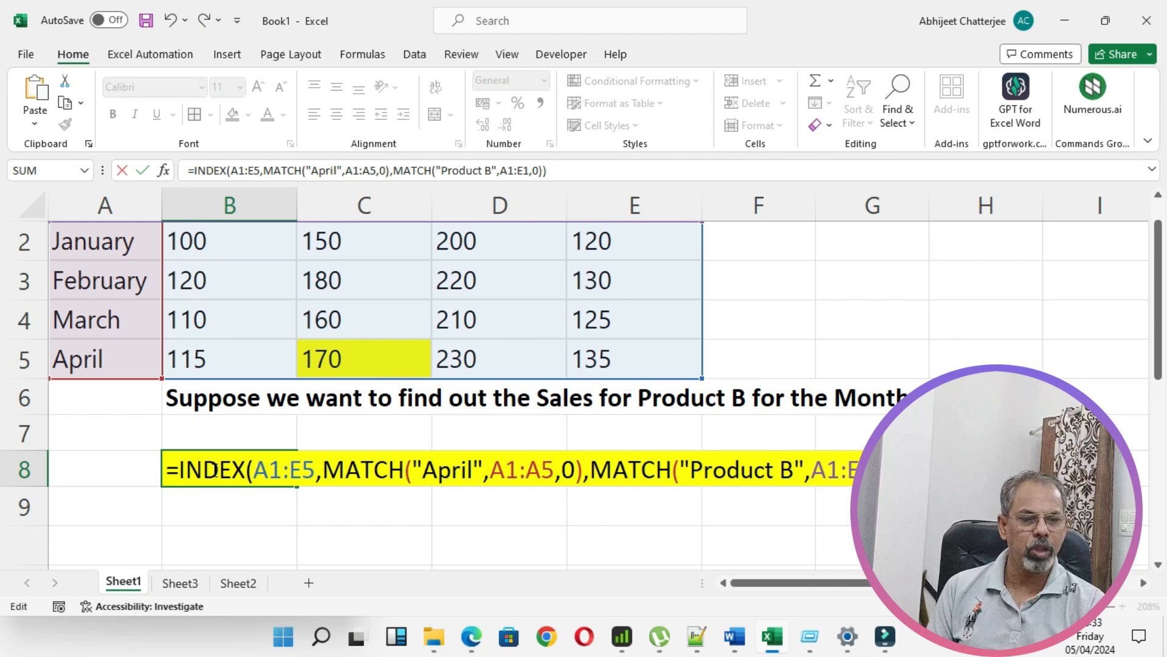
{"action": "key", "text": "Return"}
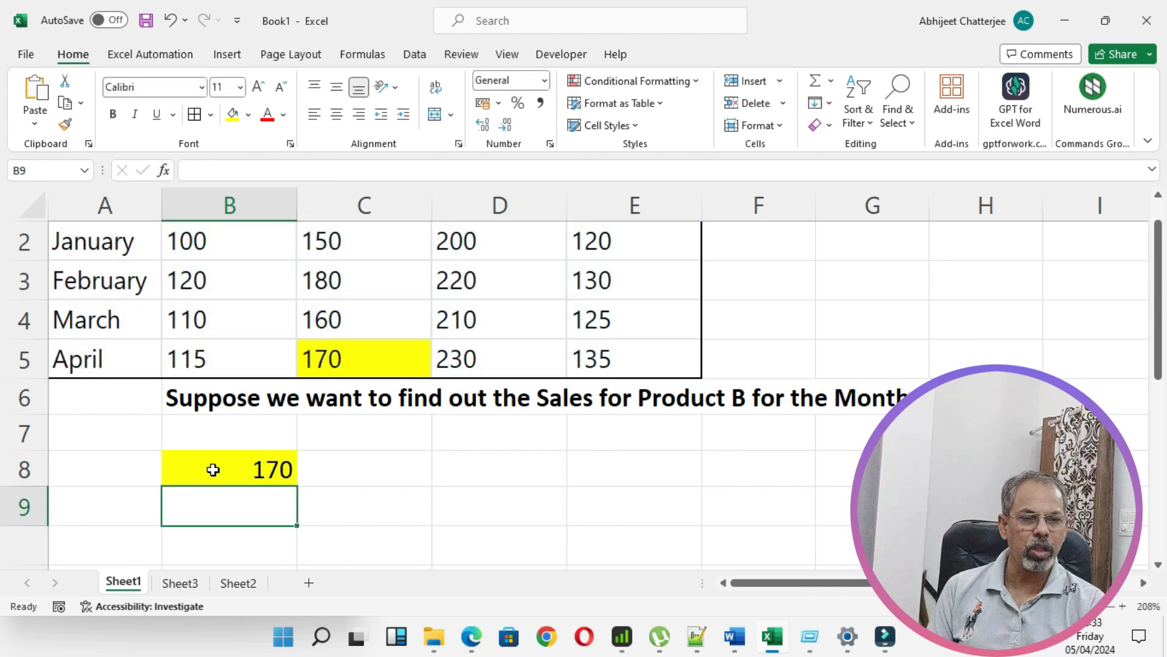
{"action": "left_click", "coordinate": [212, 470]}
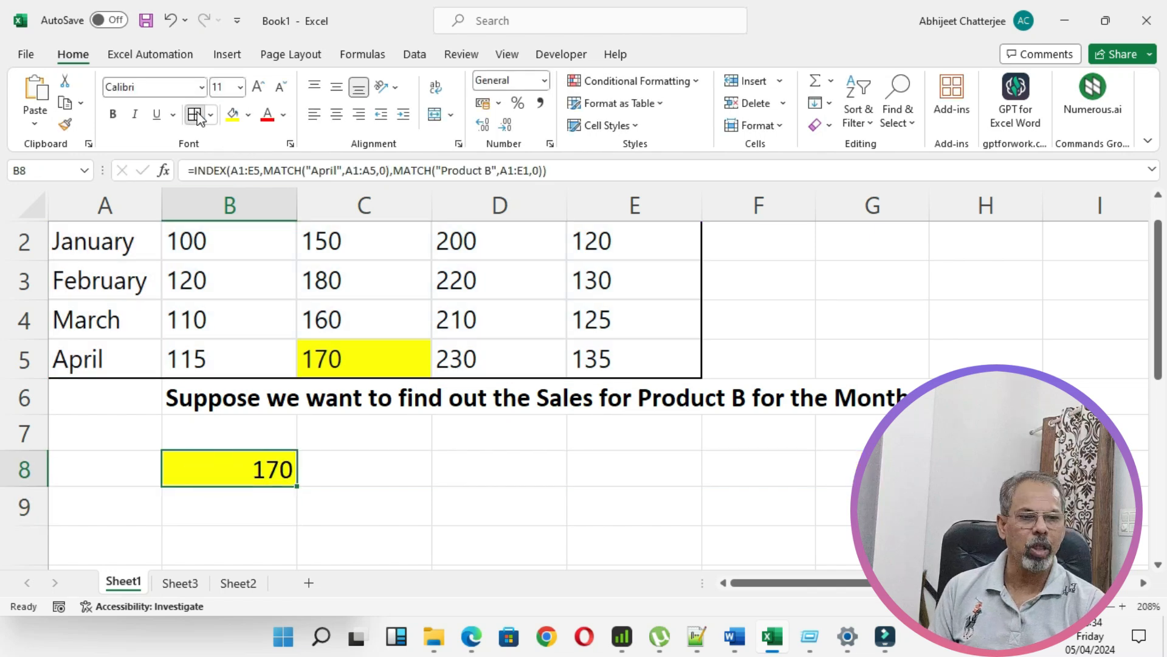
{"action": "double_click", "coordinate": [214, 470]}
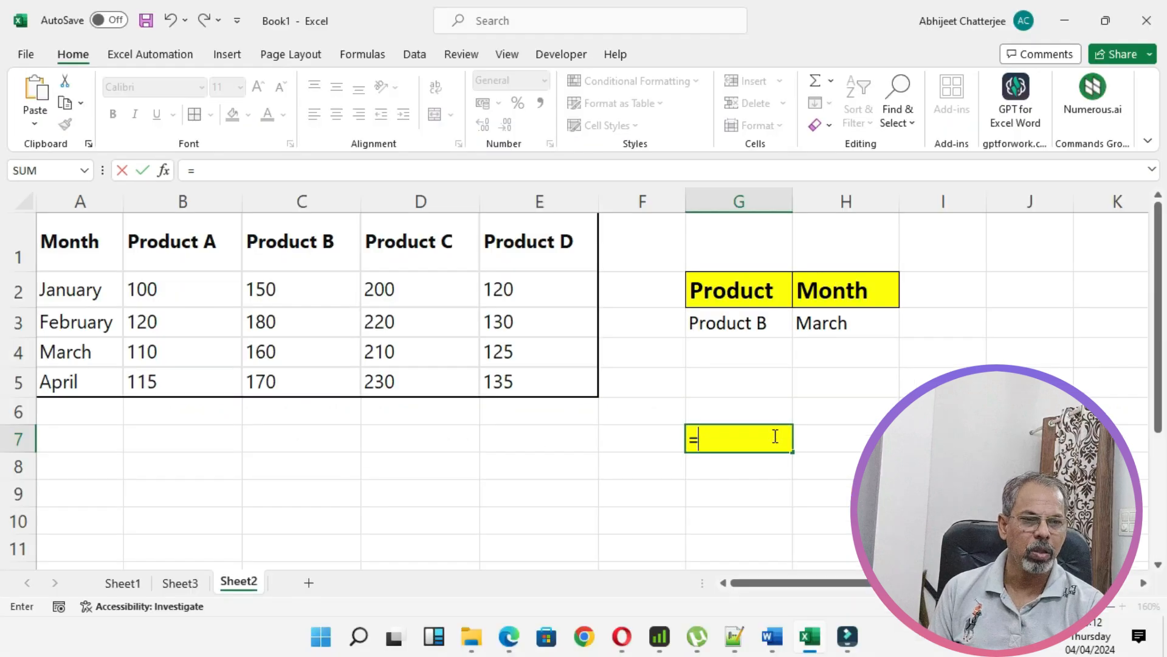
In G7 of Sheet2, begin an INDEX formula over A1:E5 with MATCH(H3,A1:A5,0) as its row number
{"action": "type", "text": "index"}
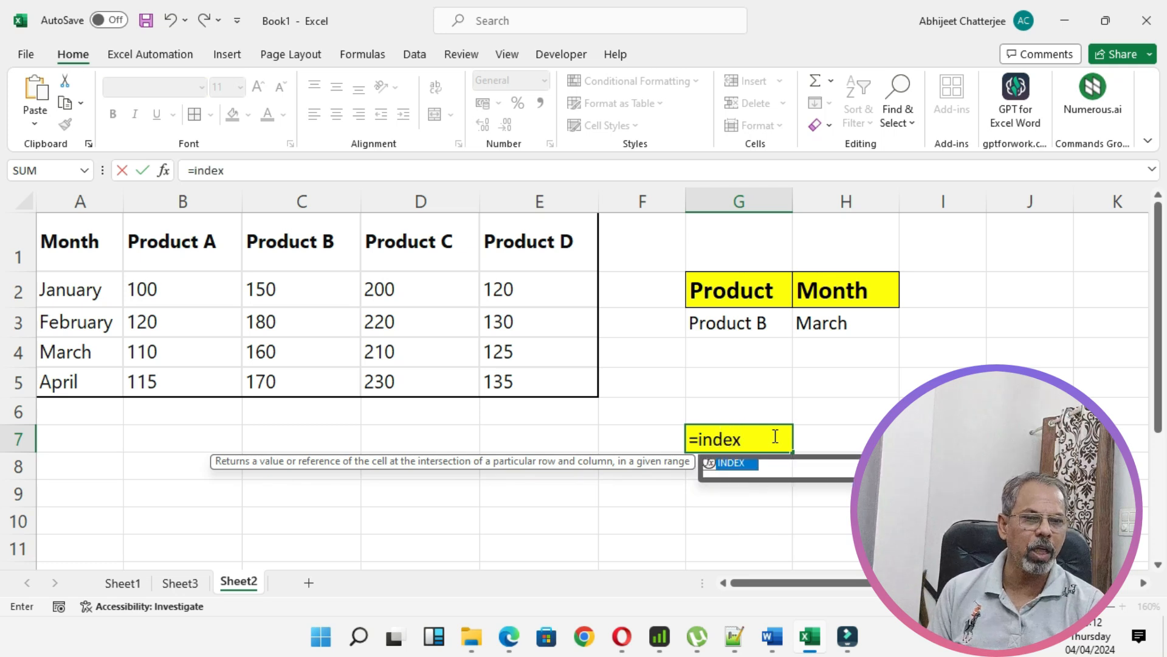
{"action": "key", "text": "Tab"}
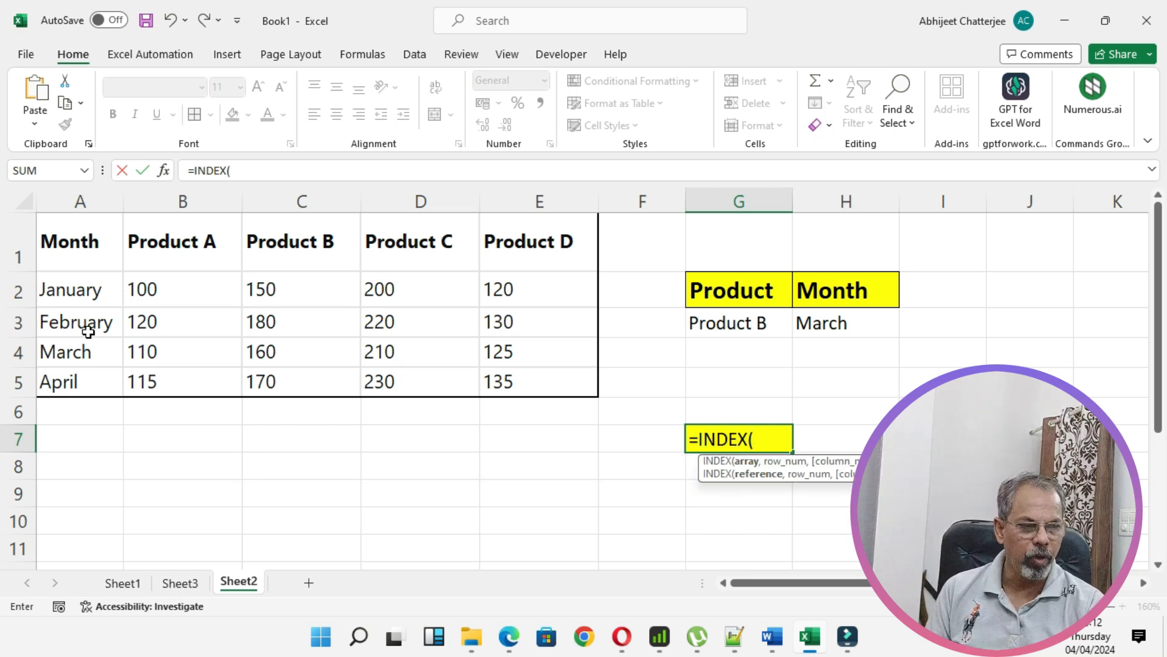
{"action": "left_click_drag", "start_coordinate": [76, 233], "coordinate": [547, 382]}
{"action": "type", "text": ",MATCH("}
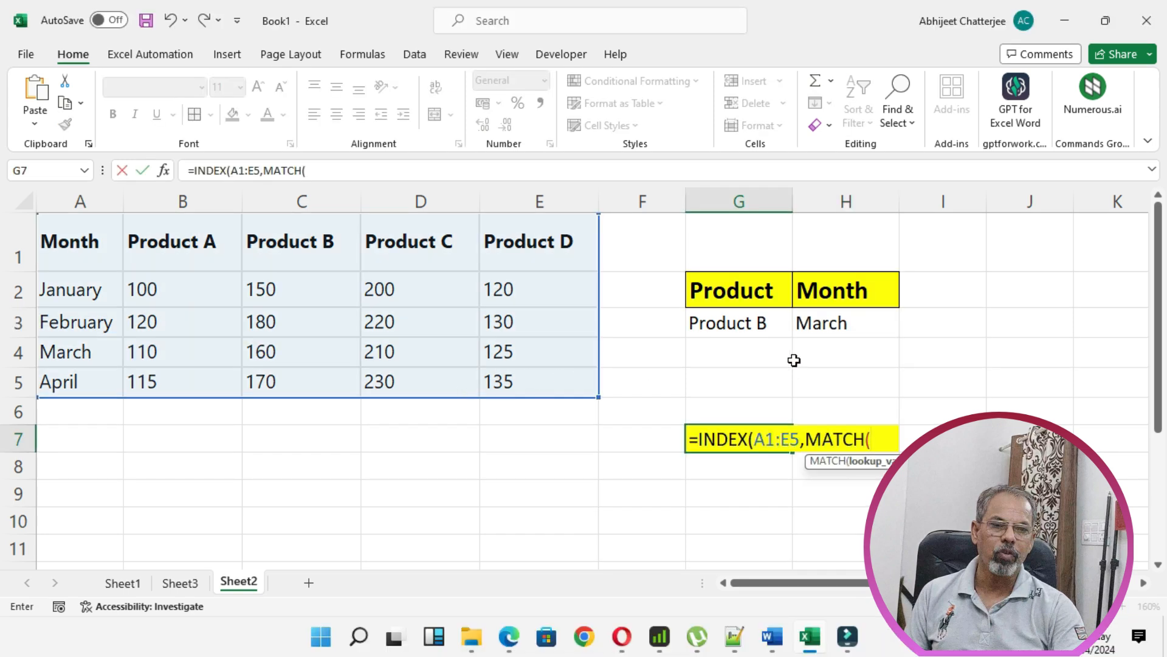
{"action": "left_click", "coordinate": [828, 327]}
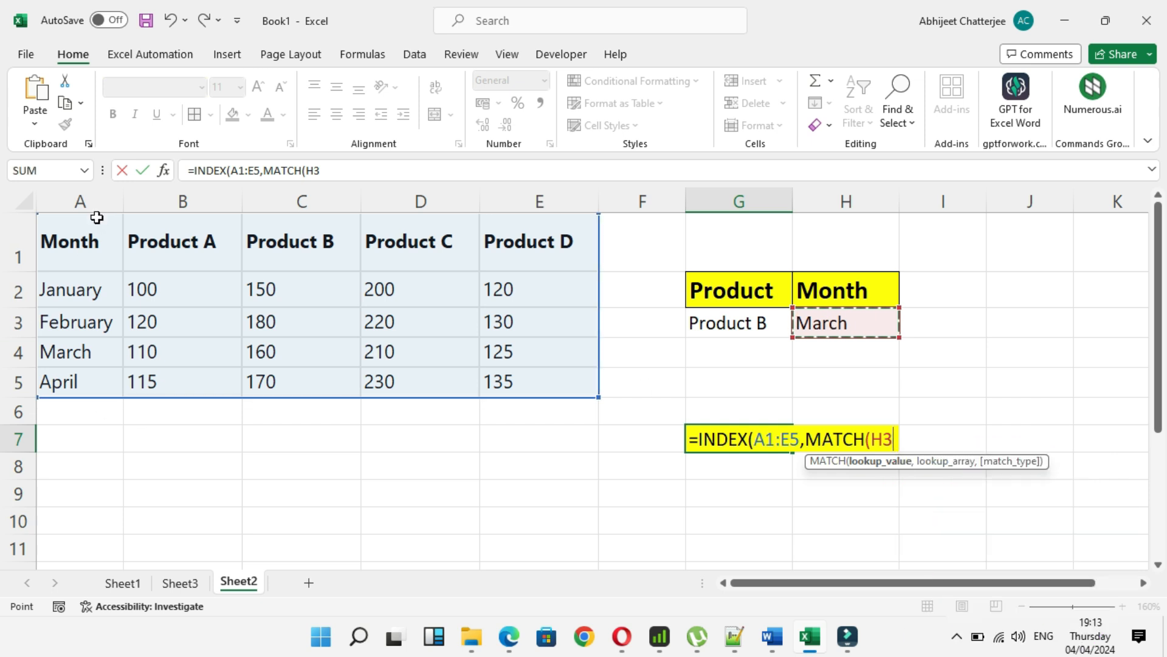
{"action": "type", "text": ","}
{"action": "left_click_drag", "start_coordinate": [64, 219], "coordinate": [71, 381]}
{"action": "type", "text": ","}
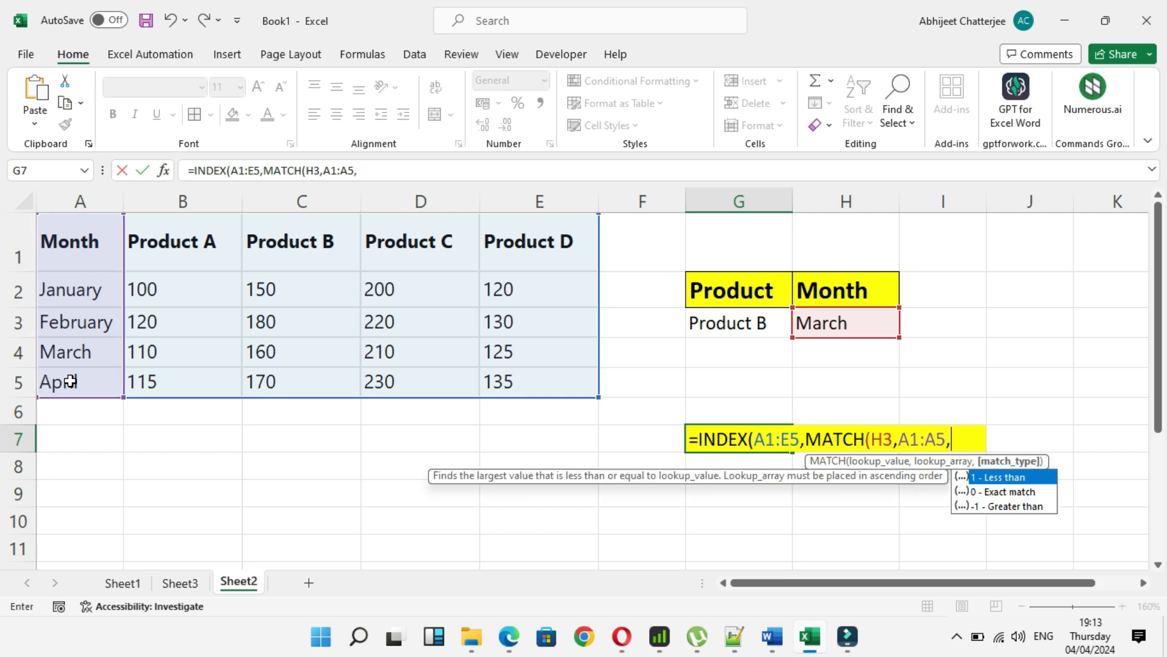
{"action": "type", "text": "0)"}
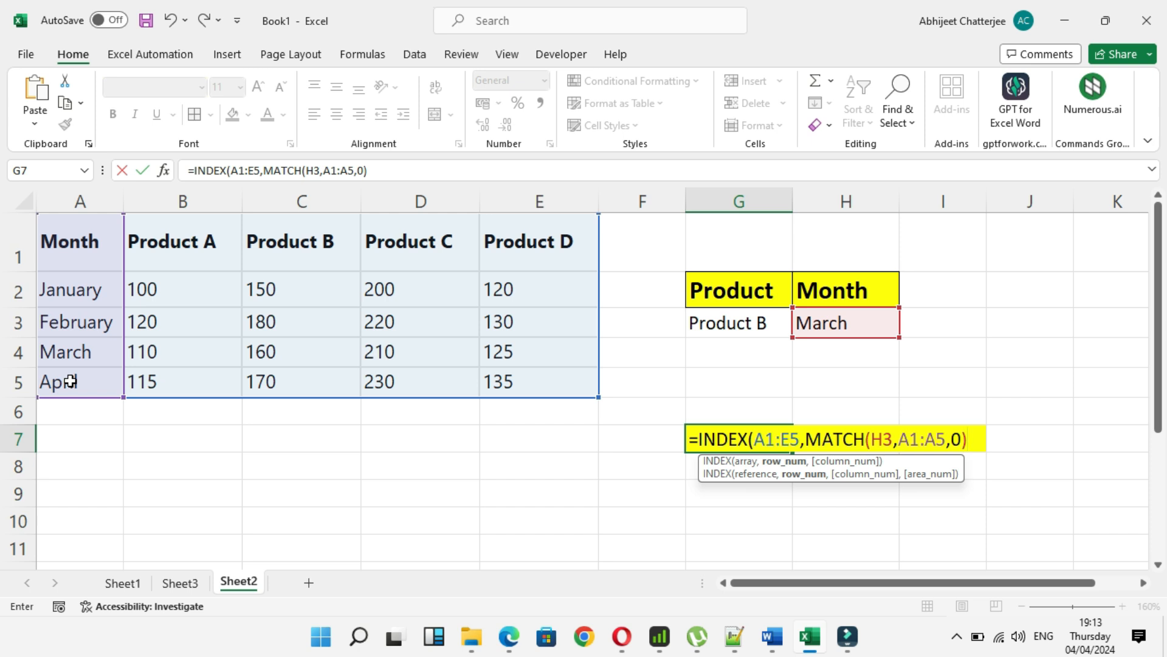
Complete the G7 formula with MATCH(G3,A1:E1,0) as the column number and commit it
{"action": "type", "text": ","}
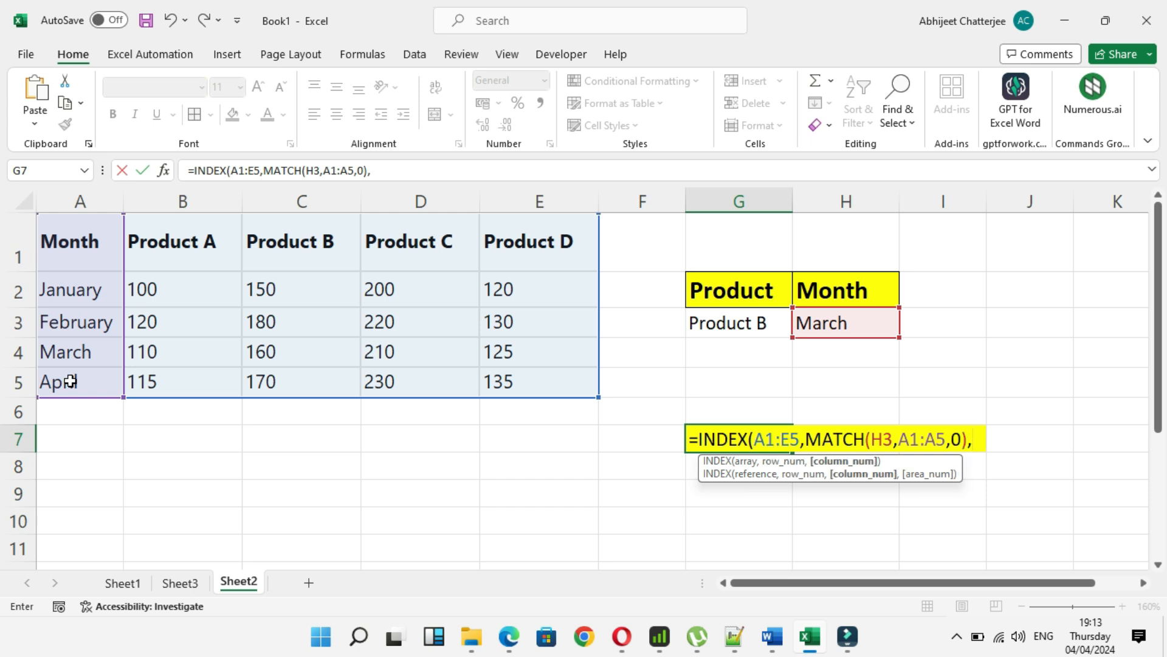
{"action": "type", "text": "Match"}
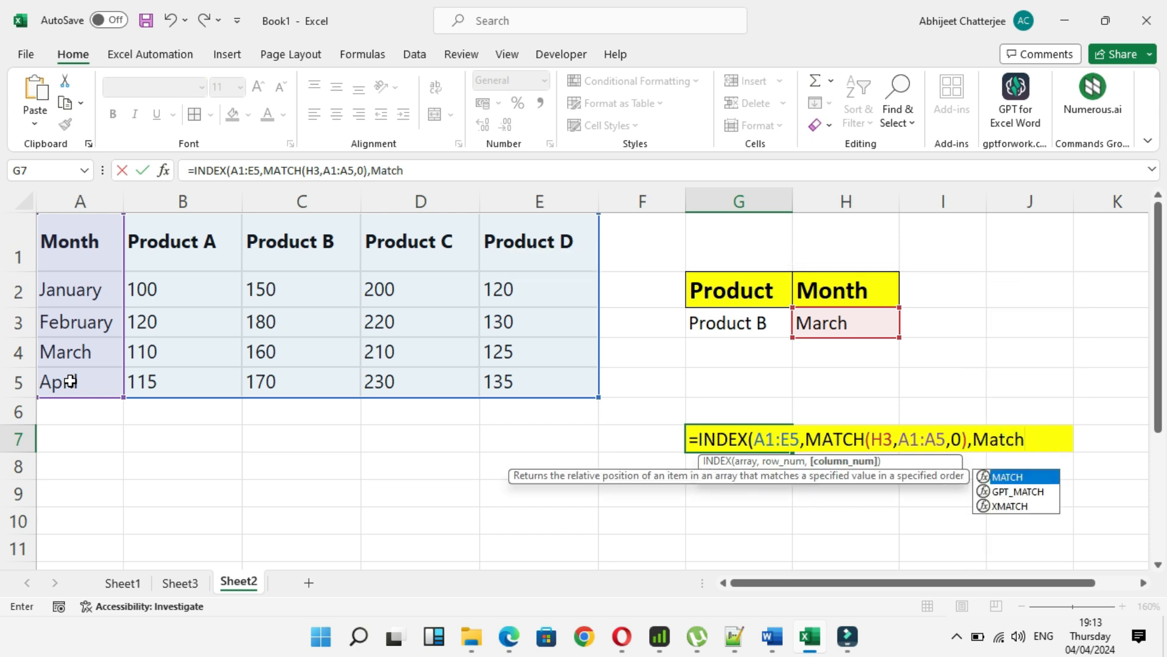
{"action": "key", "text": "Tab"}
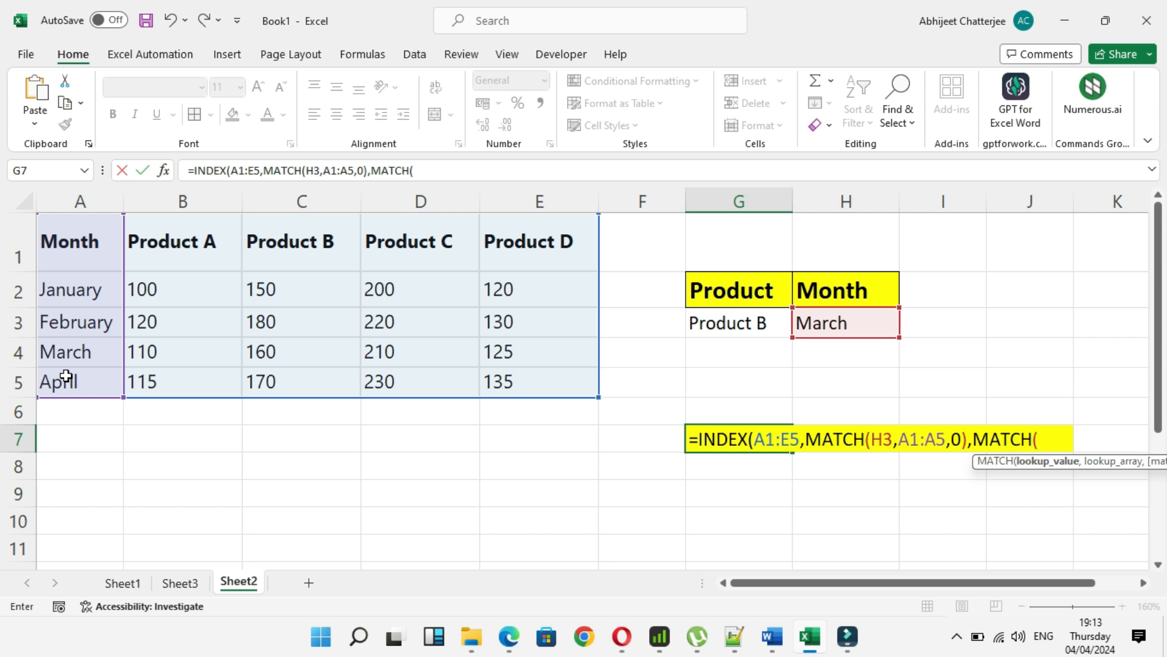
{"action": "left_click", "coordinate": [727, 329]}
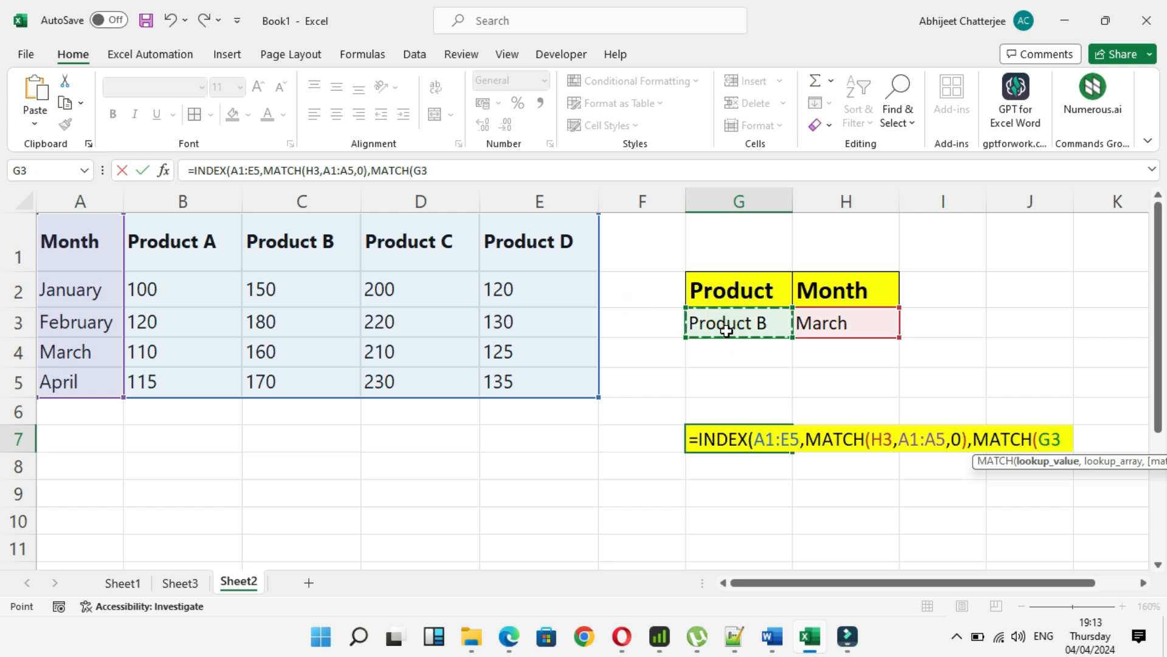
{"action": "type", "text": ","}
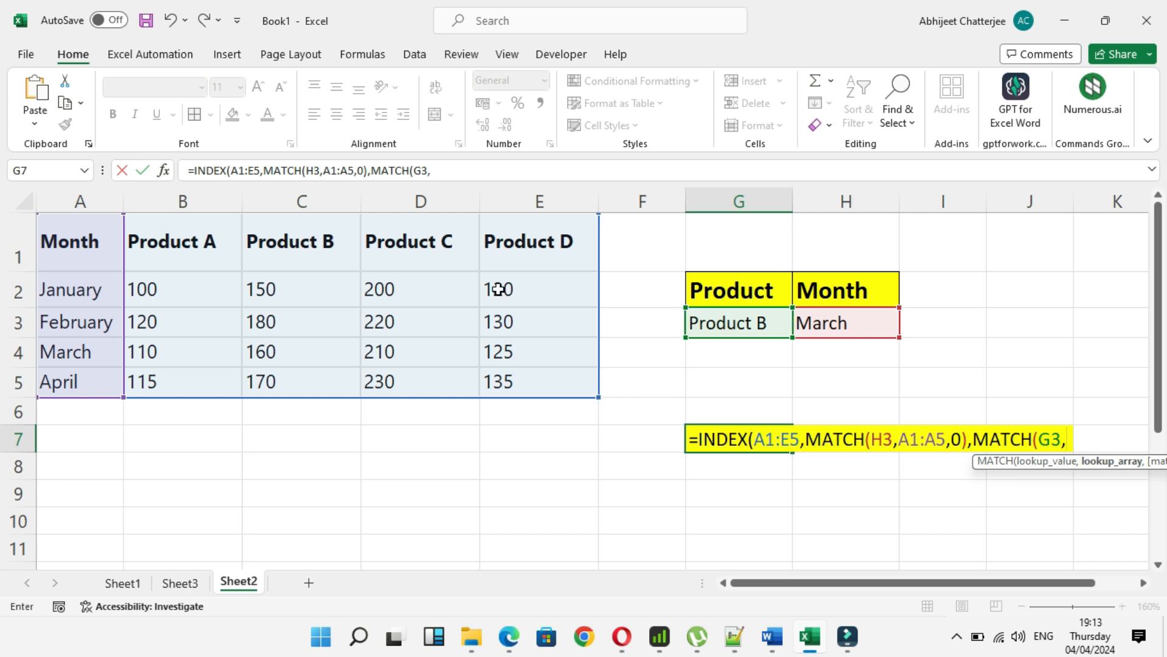
{"action": "left_click_drag", "start_coordinate": [73, 234], "coordinate": [557, 246]}
{"action": "type", "text": ",0)"}
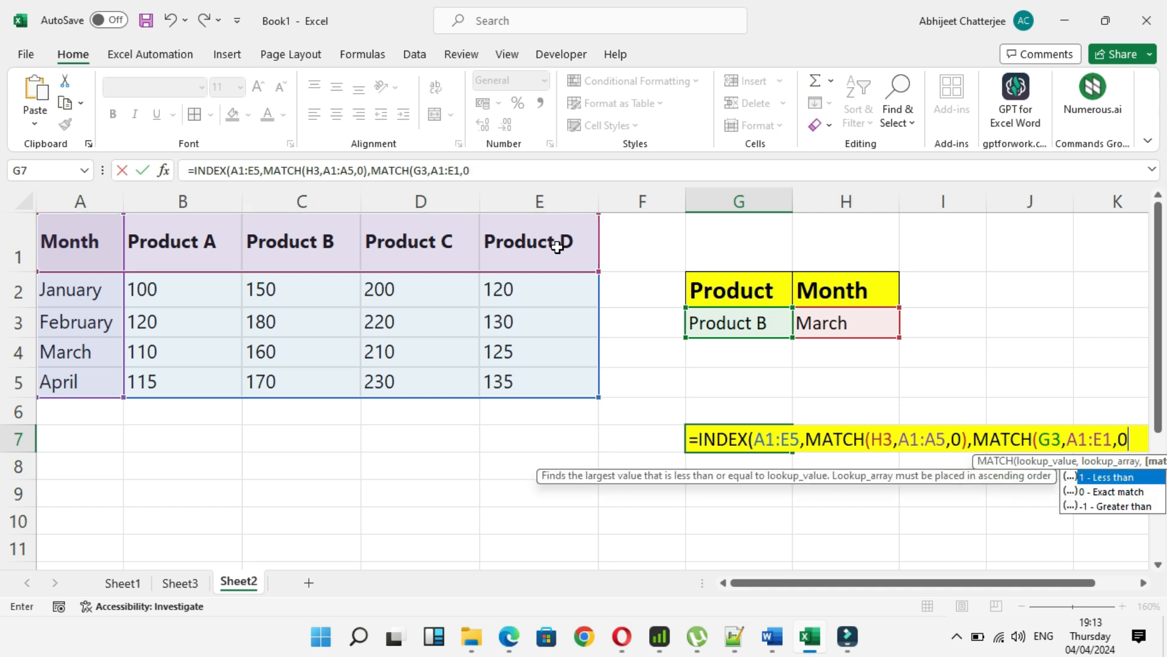
{"action": "type", "text": ")"}
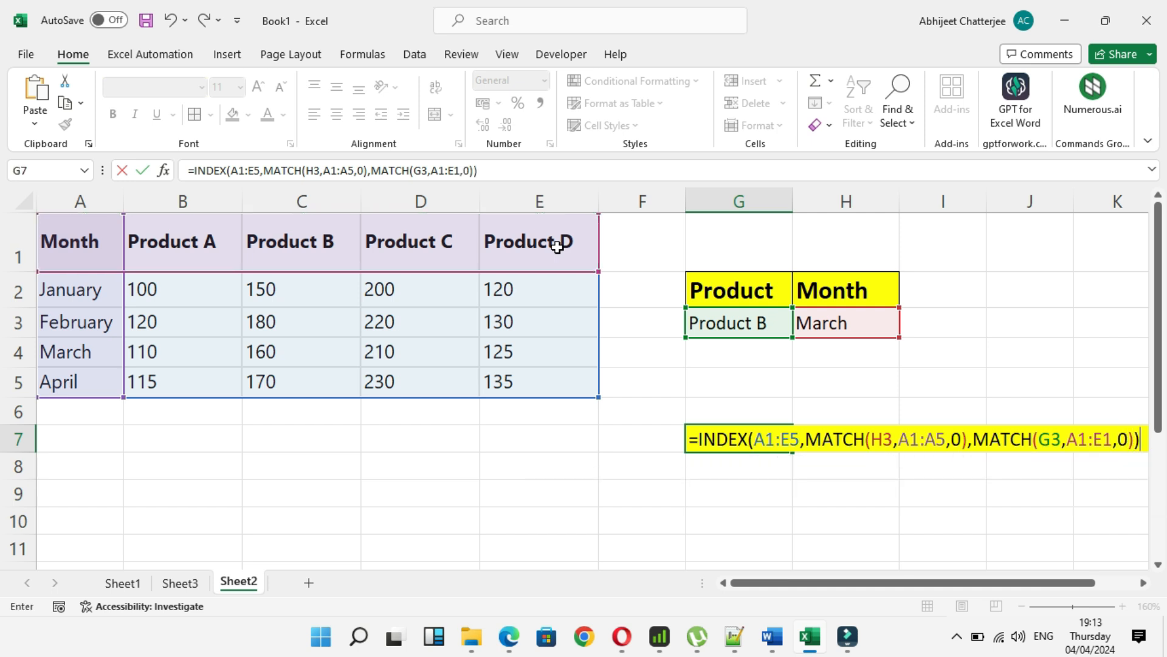
{"action": "key", "text": "Return"}
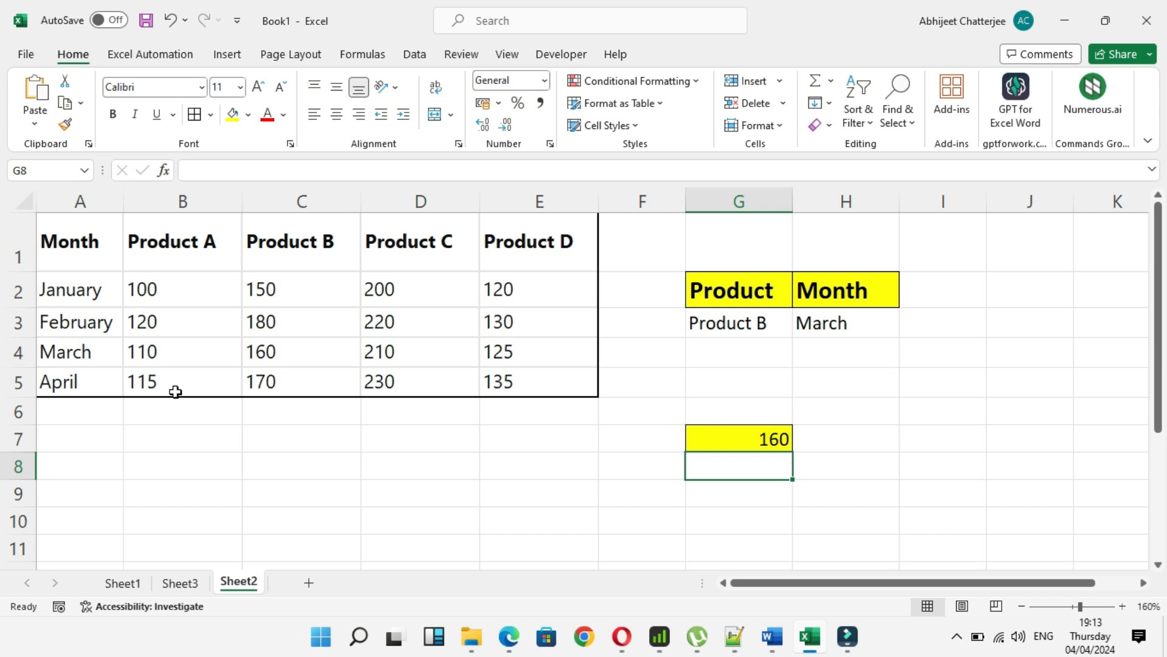
Fill the Product B sales cell for March, C4, with yellow and select G7 to review its formula
{"action": "left_click", "coordinate": [268, 350]}
{"action": "left_click", "coordinate": [232, 114]}
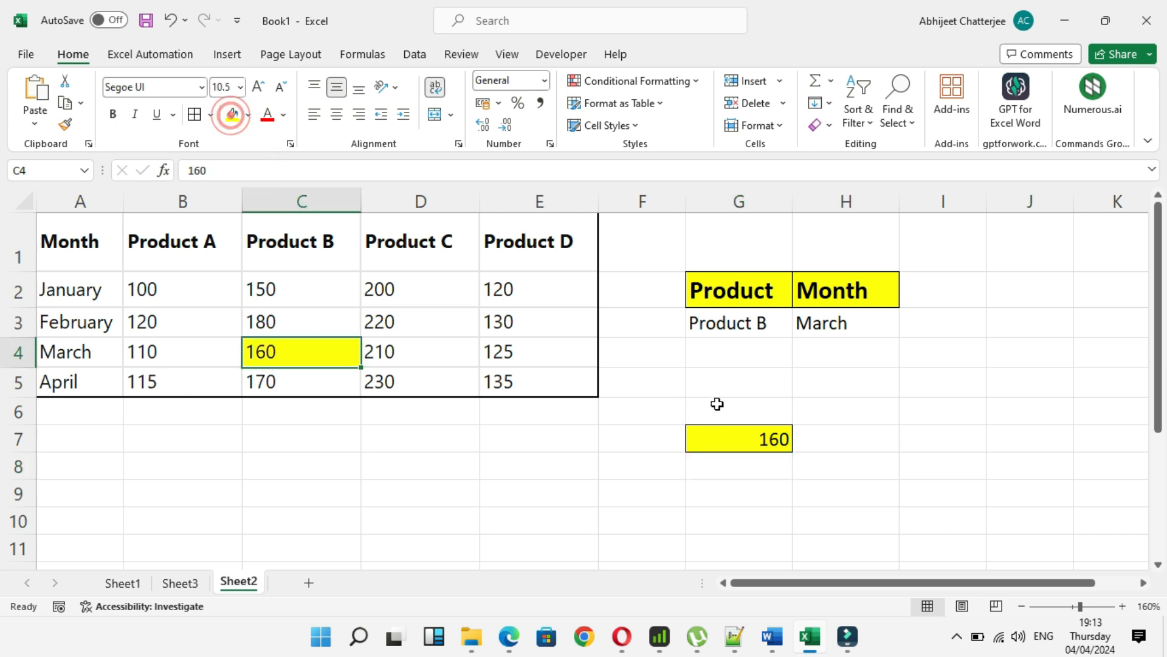
{"action": "left_click", "coordinate": [738, 433]}
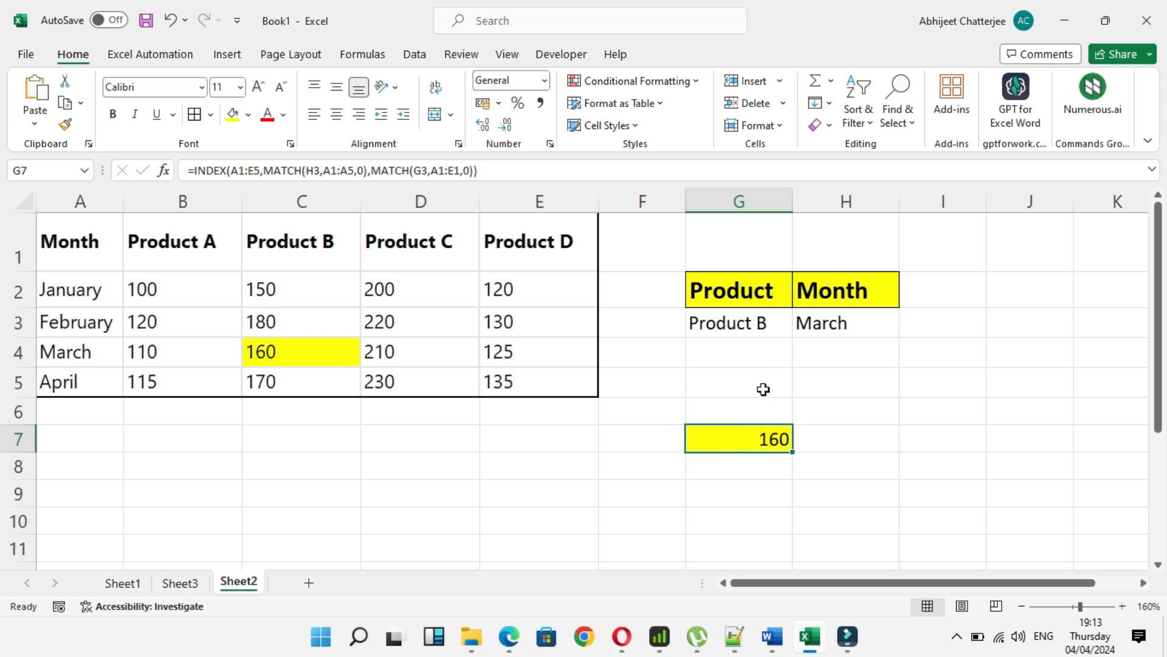
Change the lookup month in H3 to April and the lookup product in G3 to Product A
{"action": "left_click", "coordinate": [827, 322]}
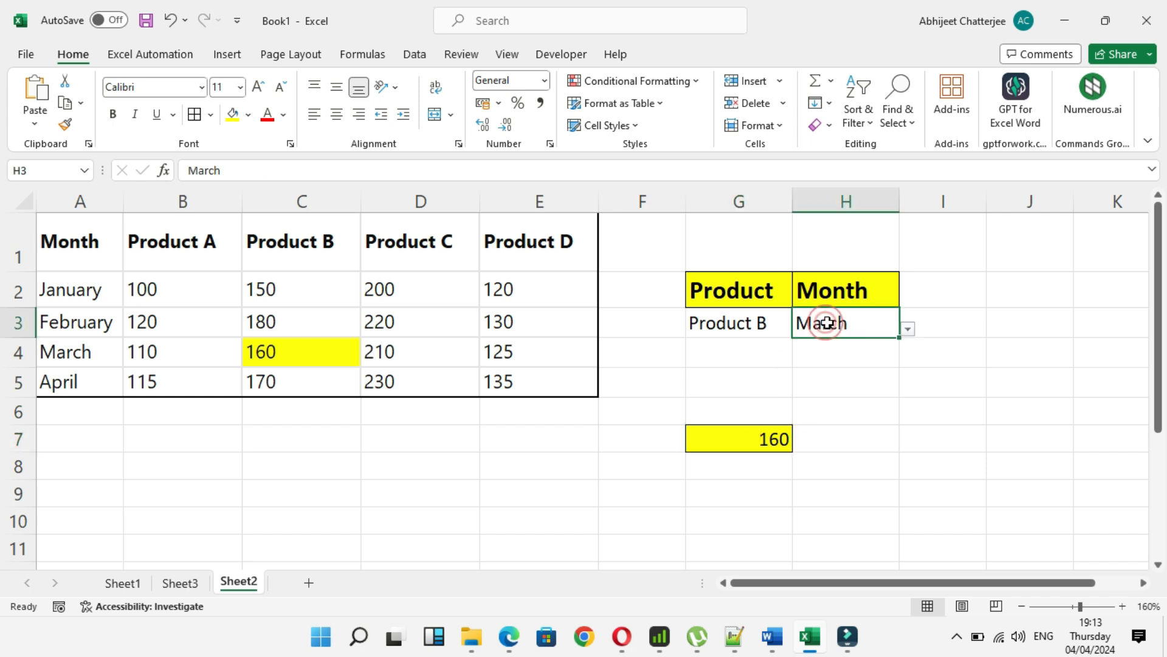
{"action": "left_click", "coordinate": [907, 330]}
{"action": "left_click", "coordinate": [851, 401]}
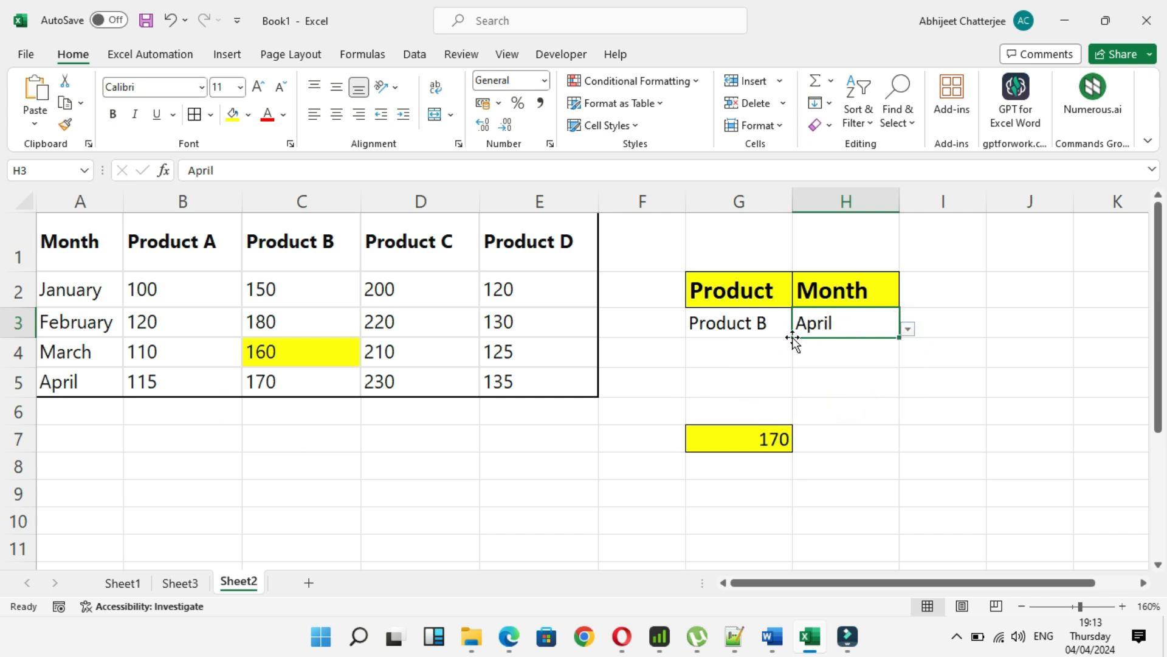
{"action": "left_click", "coordinate": [756, 322]}
{"action": "left_click", "coordinate": [800, 330]}
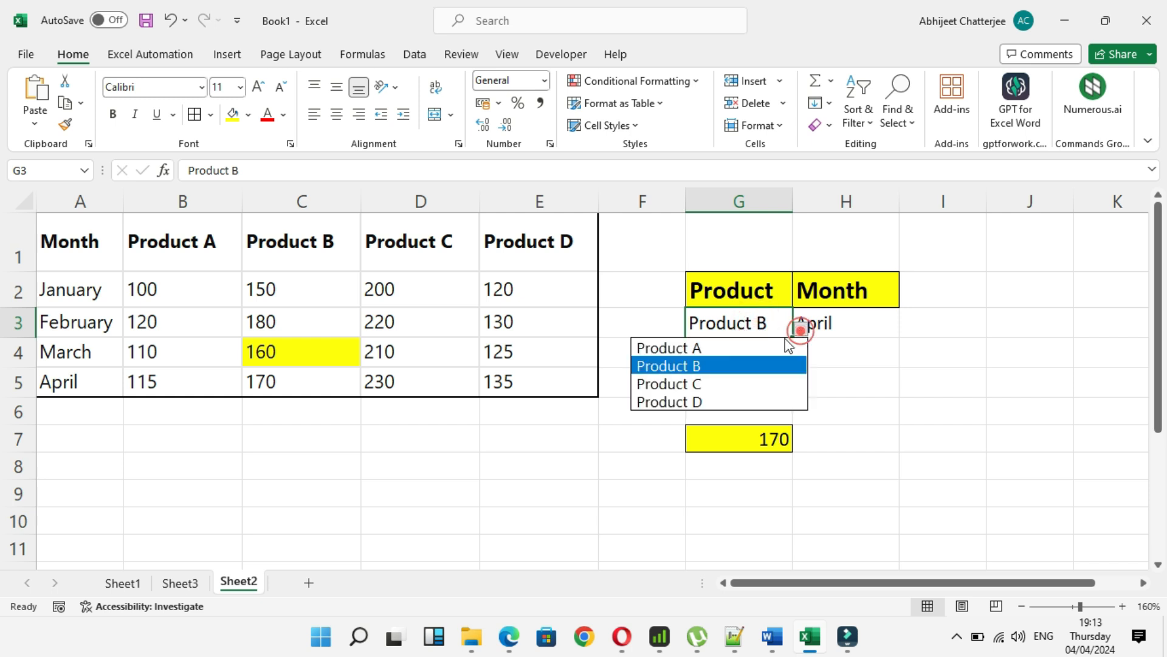
{"action": "left_click", "coordinate": [755, 348]}
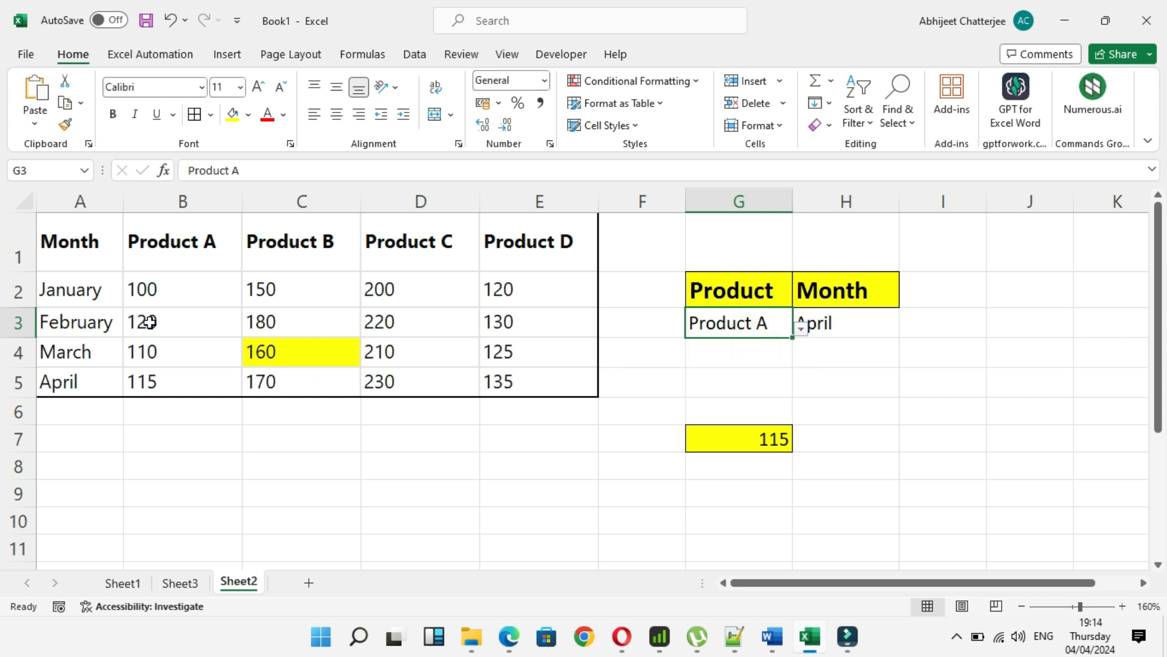
Check the April sales cell for Product A, B5, and change the lookup product in G3 to Product D
{"action": "left_click", "coordinate": [149, 384]}
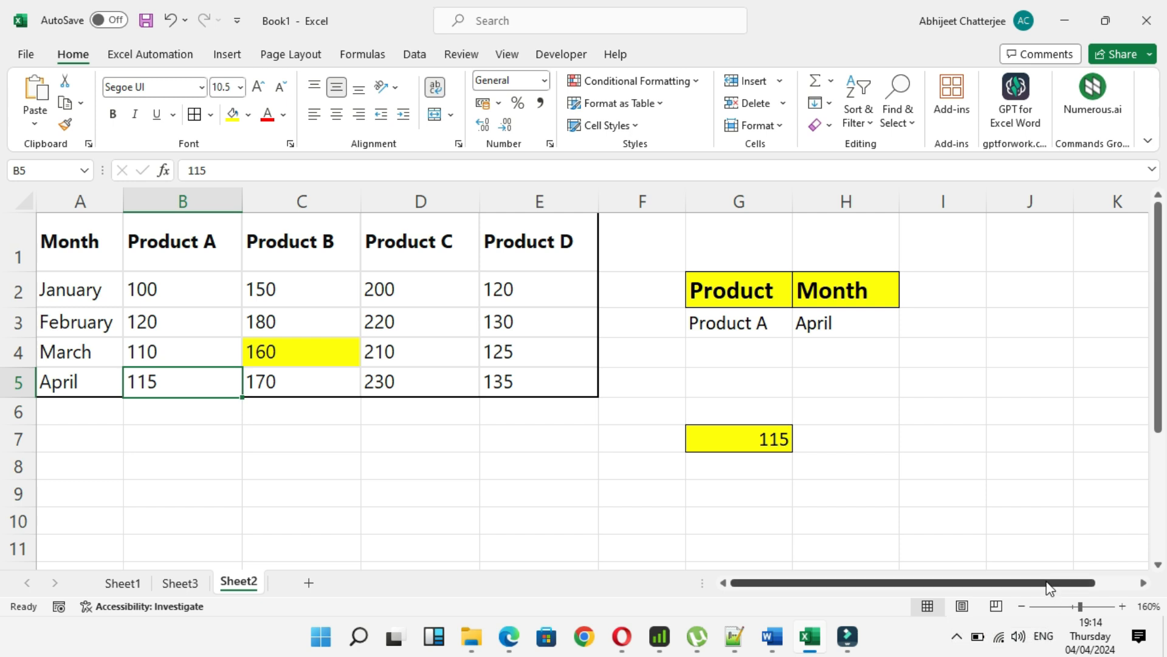
{"action": "left_click", "coordinate": [748, 331]}
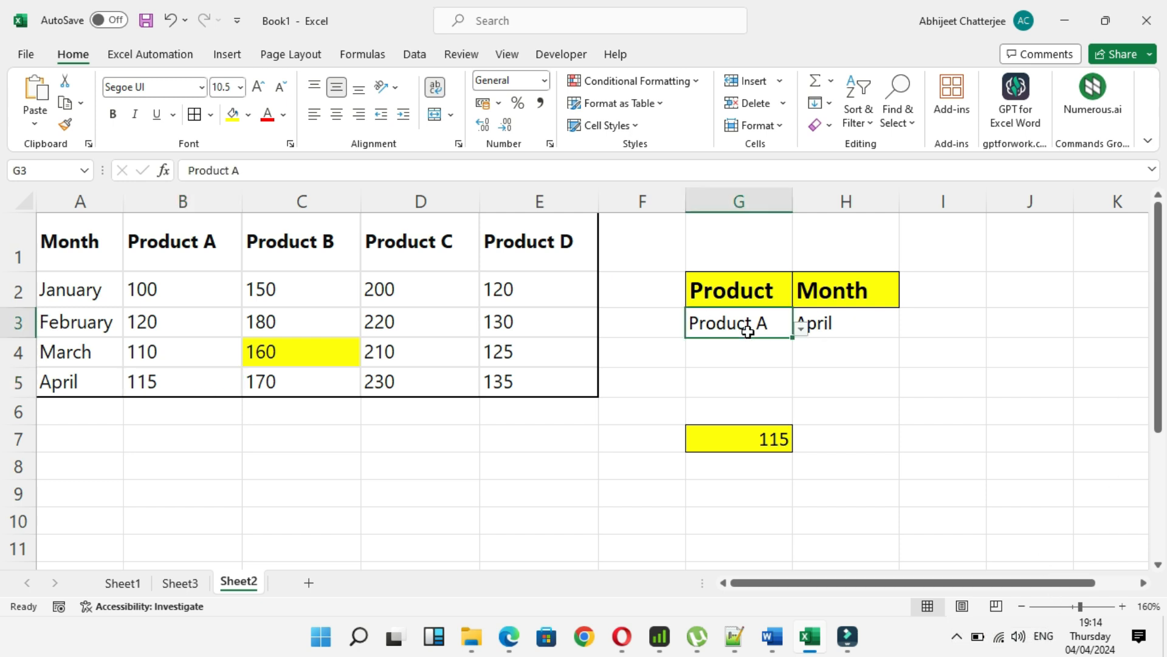
{"action": "left_click", "coordinate": [801, 327]}
{"action": "left_click", "coordinate": [750, 400]}
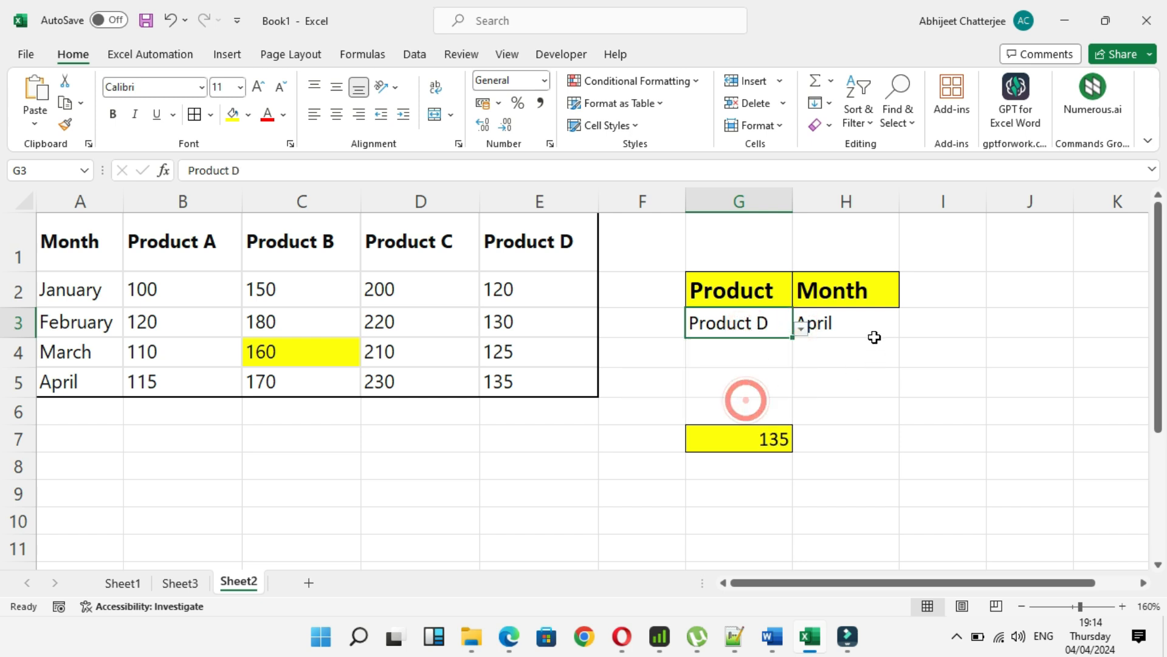
Change the lookup month in H3 to January
{"action": "left_click", "coordinate": [866, 320]}
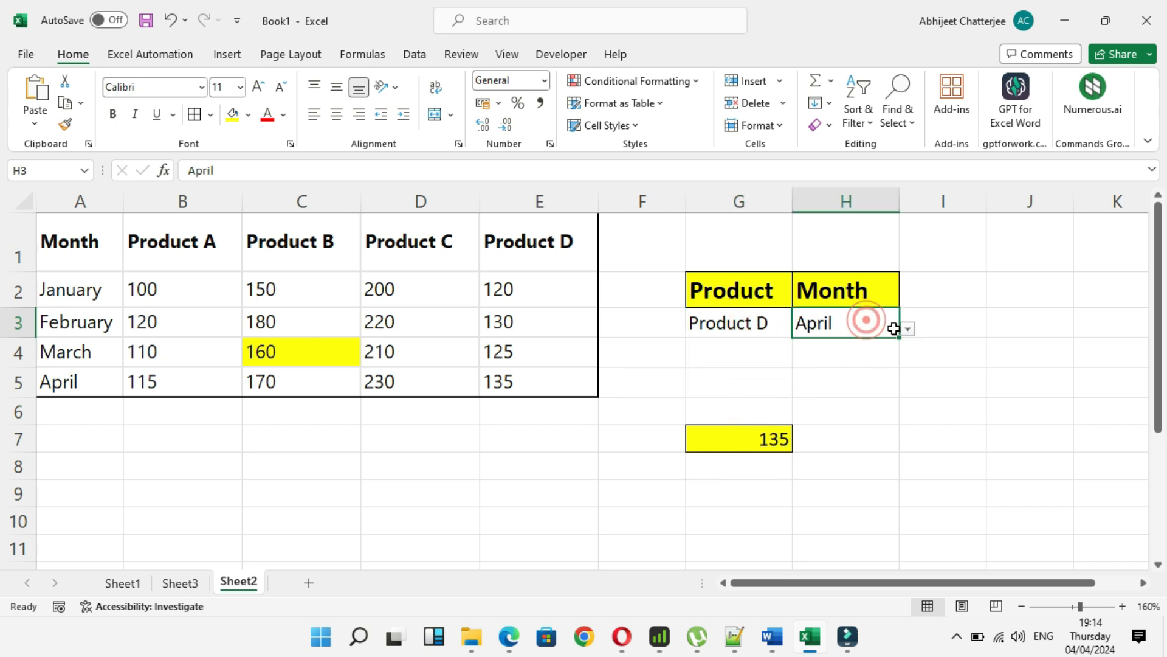
{"action": "left_click", "coordinate": [908, 328]}
{"action": "key", "text": "Escape"}
{"action": "key", "text": "alt+Down"}
{"action": "left_click", "coordinate": [822, 348]}
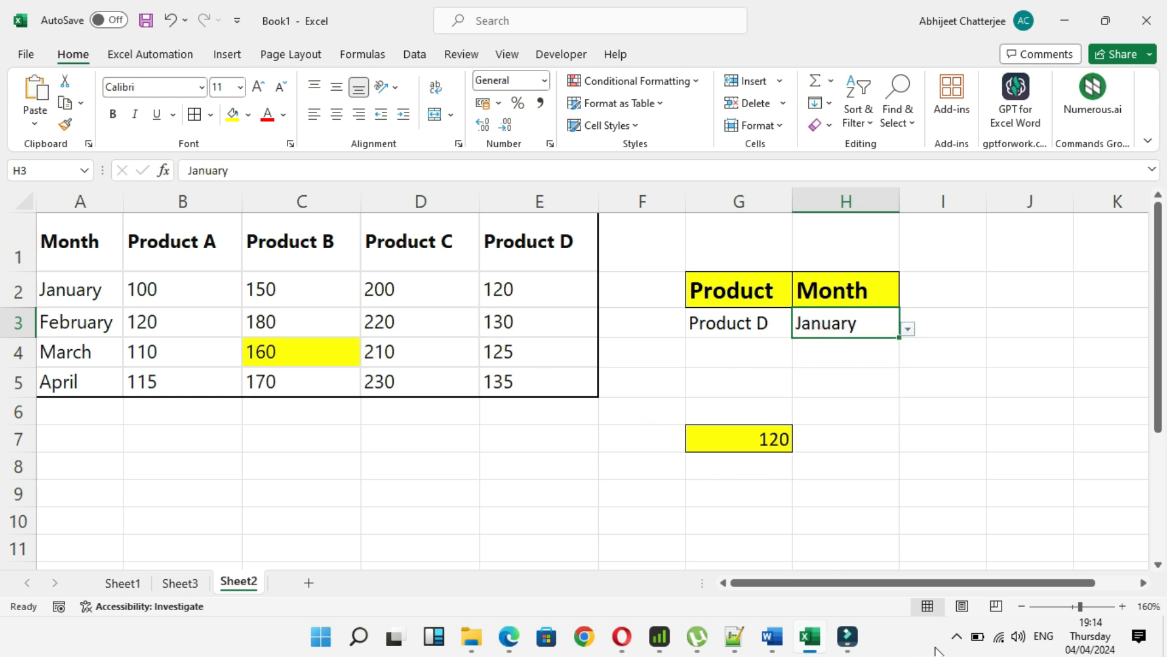
{"action": "left_click", "coordinate": [957, 637]}
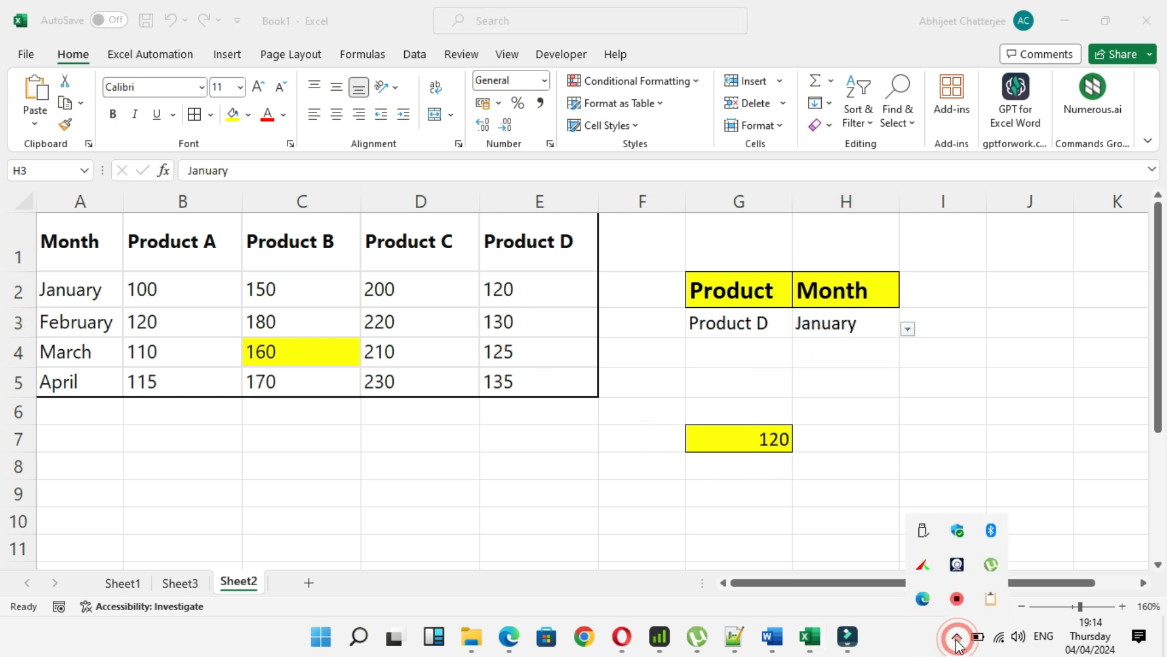
{"action": "right_click", "coordinate": [956, 599]}
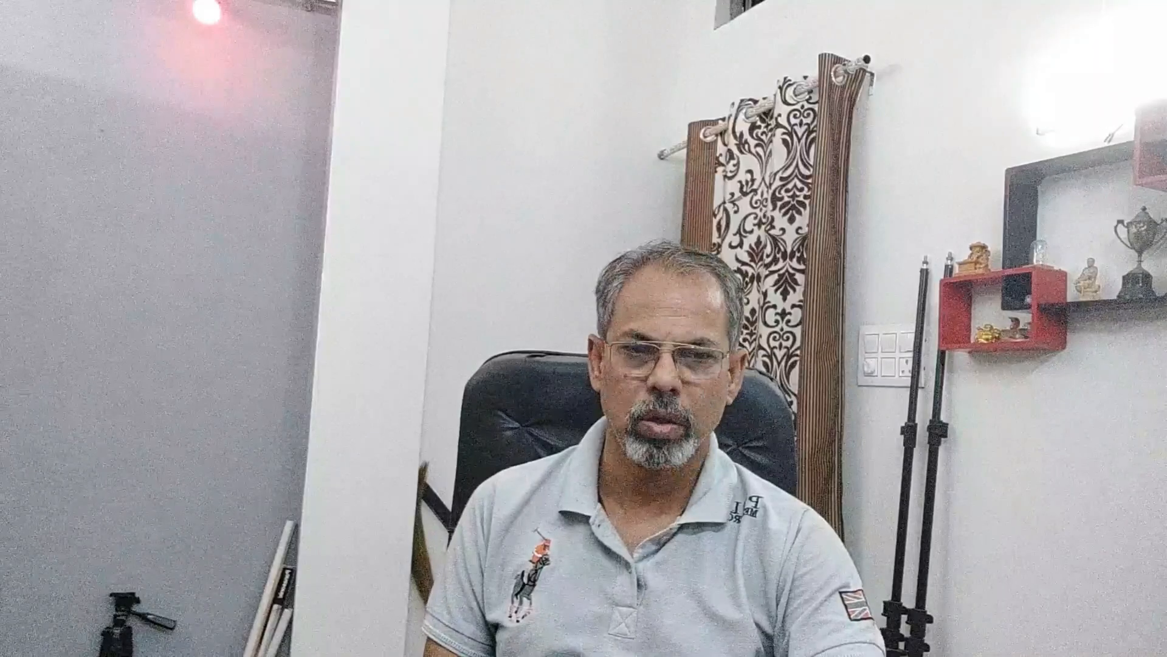